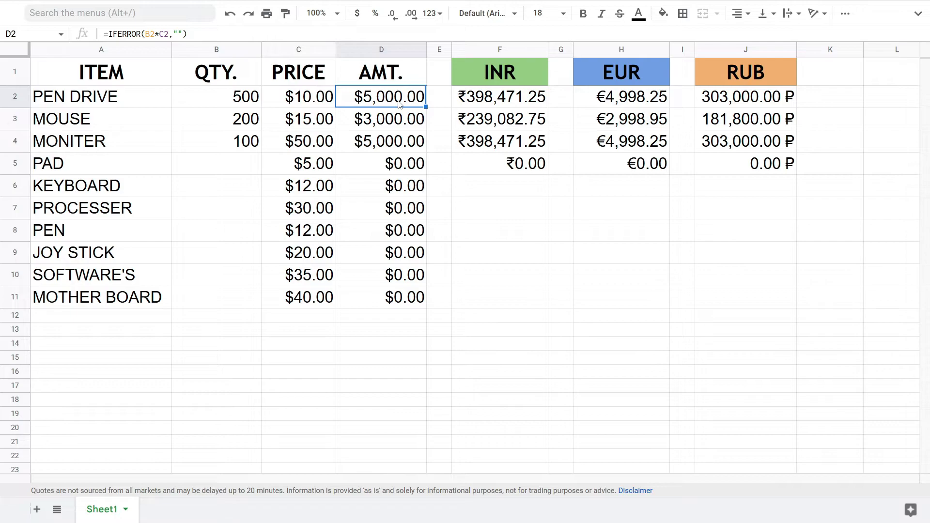
# Review the PEN DRIVE row's name, quantity, price and amount formula, plus the INR, EUR and RUB headings
pyautogui.click(142, 97)
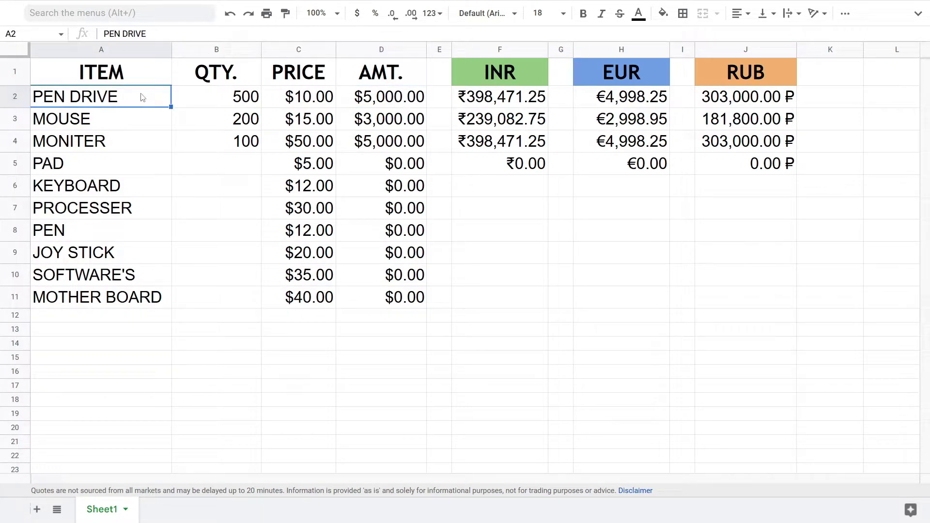
pyautogui.click(199, 101)
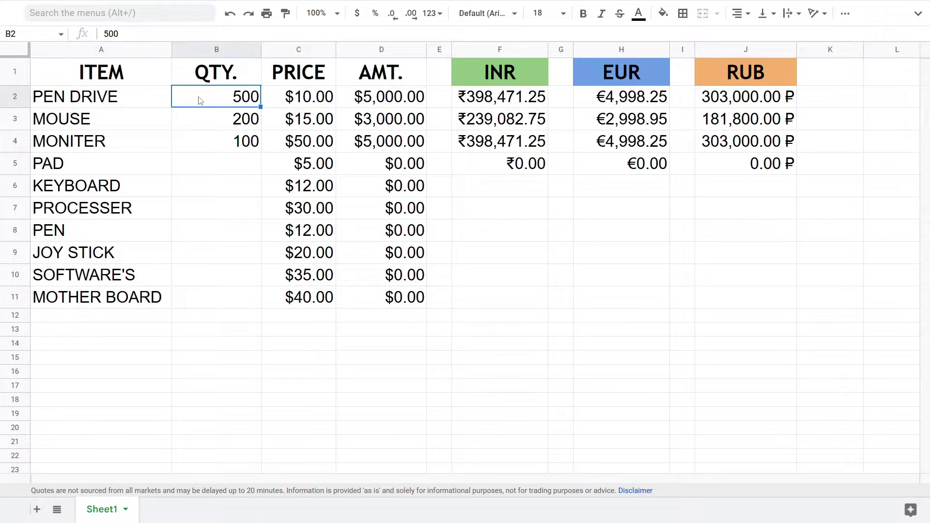
pyautogui.click(280, 99)
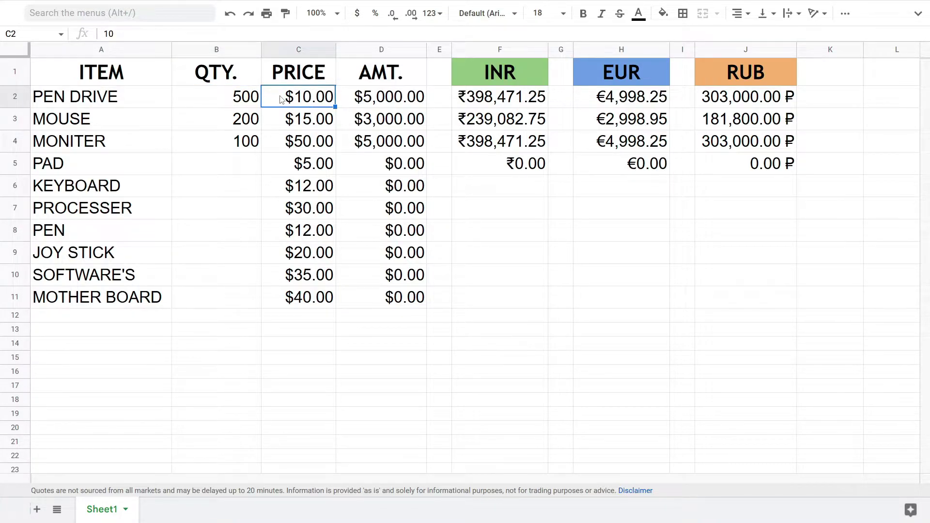
pyautogui.click(362, 100)
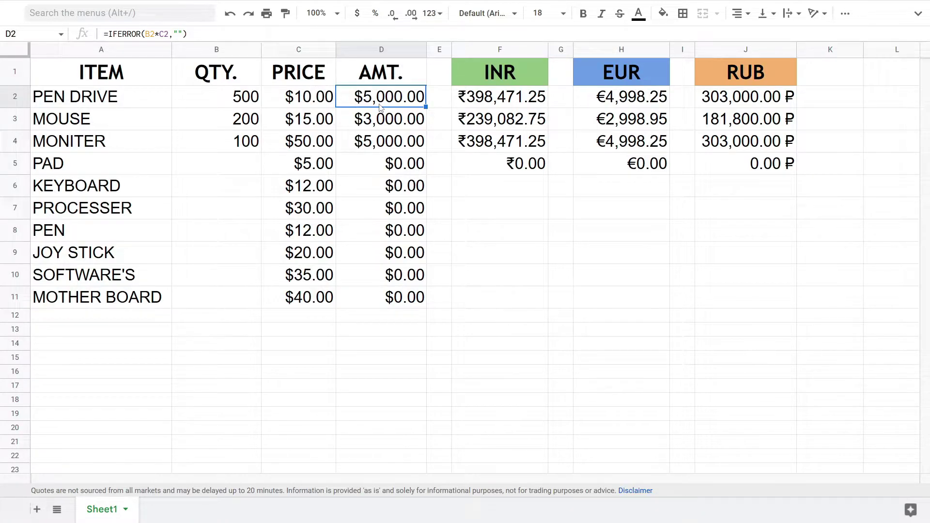
pyautogui.click(490, 80)
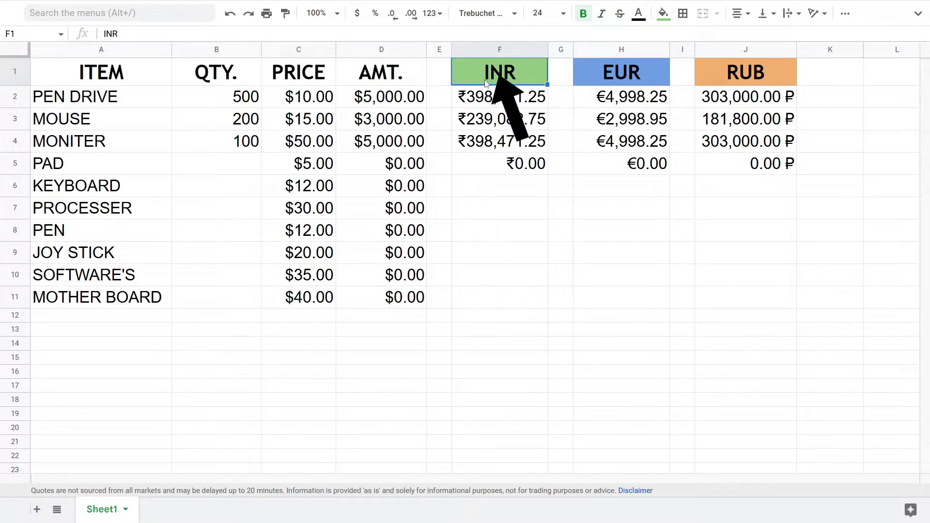
pyautogui.click(585, 84)
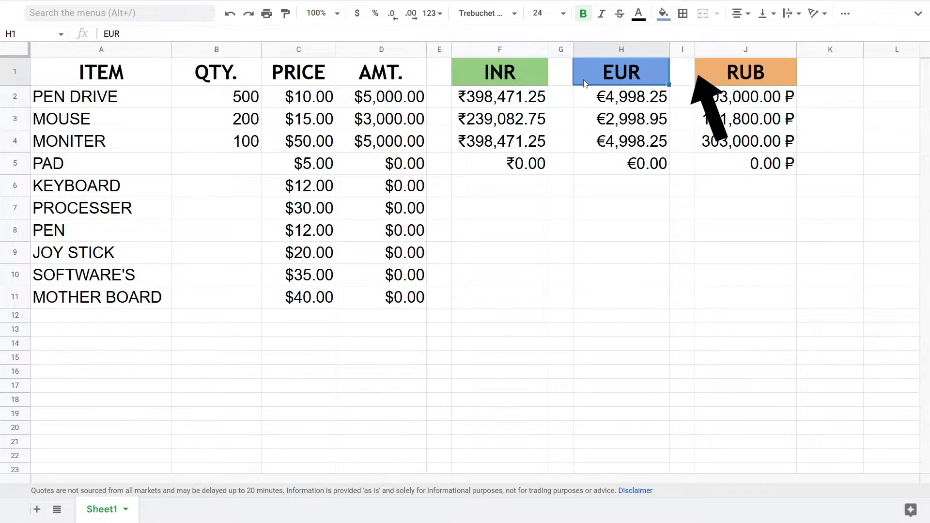
pyautogui.click(715, 81)
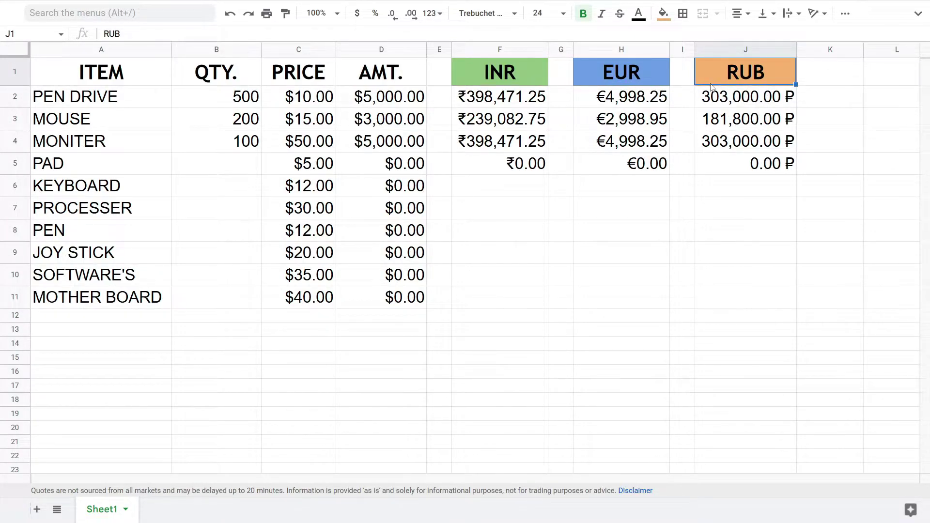
# Enter quantity 250 for PAD in B5, giving $1,250.00 and its INR, EUR and RUB conversions
pyautogui.click(216, 167)
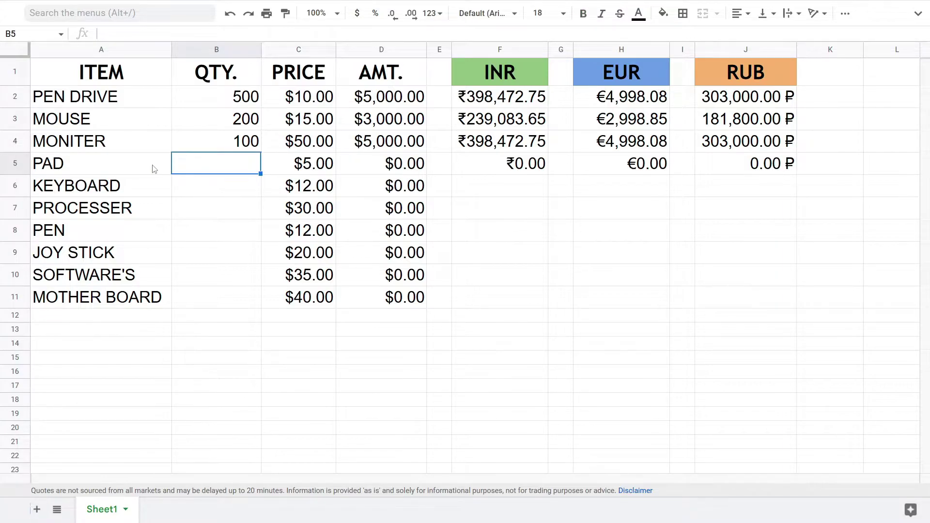
pyautogui.click(153, 166)
pyautogui.click(197, 166)
pyautogui.click(283, 163)
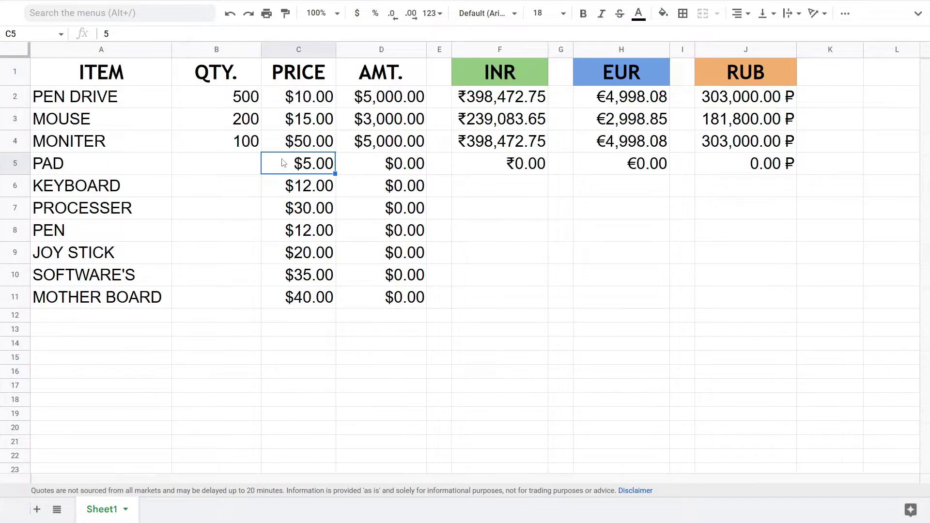
pyautogui.click(247, 165)
pyautogui.write('250')
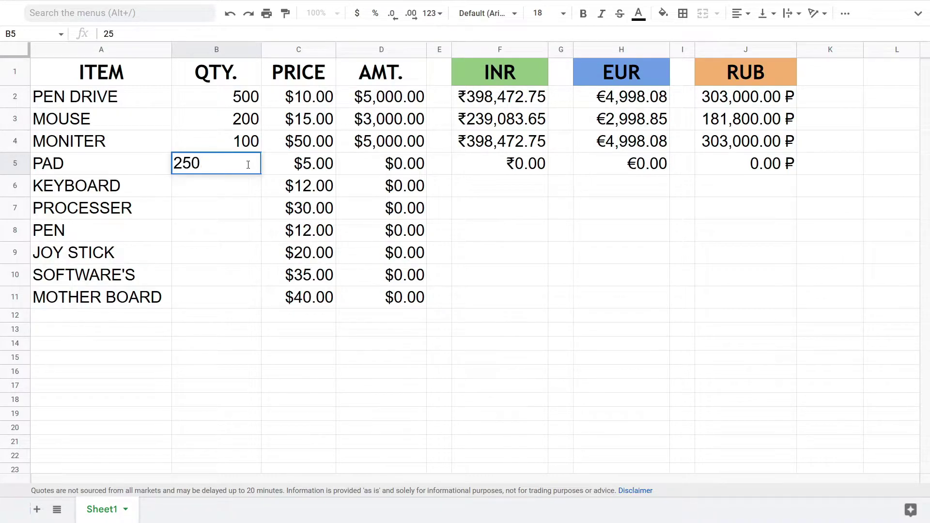
pyautogui.press('Return')
pyautogui.click(248, 167)
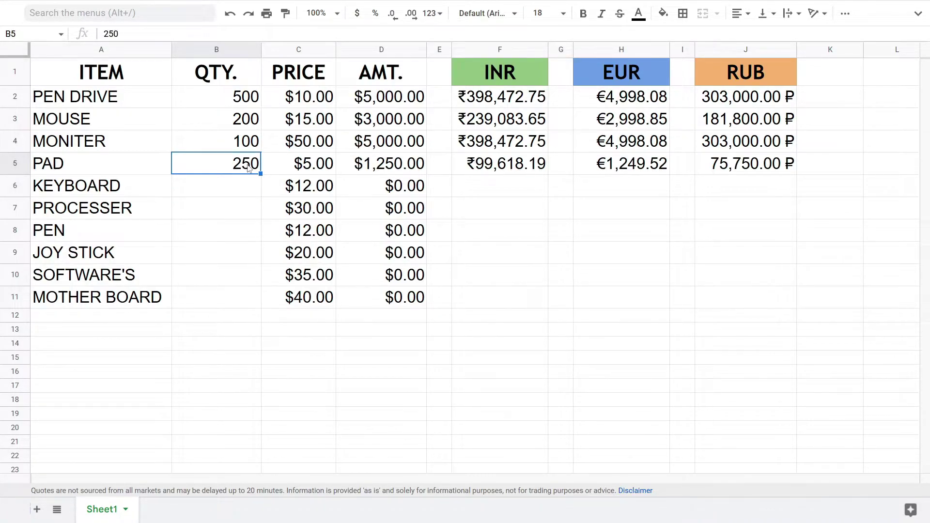
pyautogui.click(401, 170)
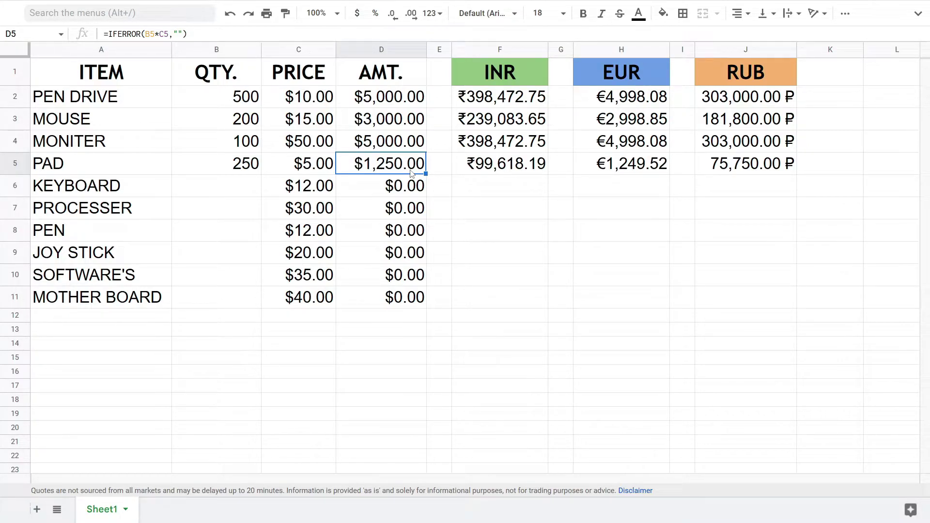
pyautogui.click(467, 188)
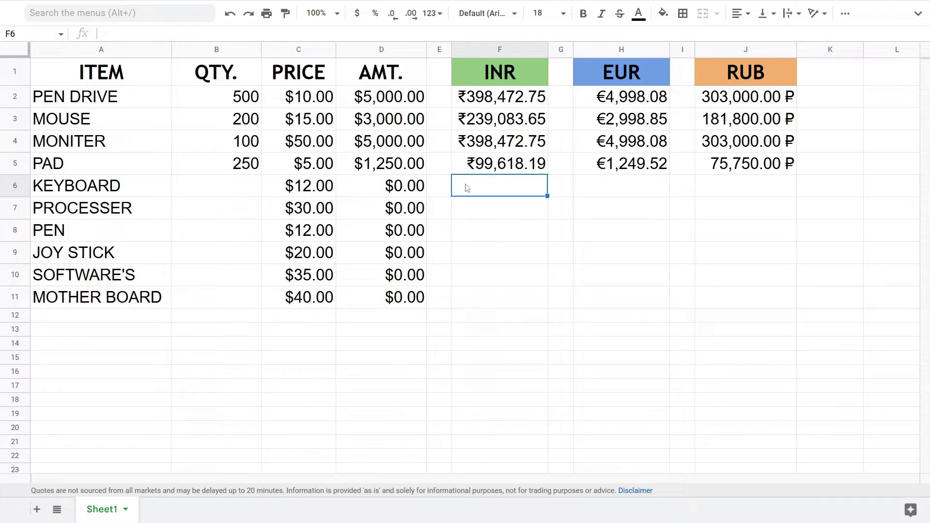
# Enter =D6*GOOGLEFINANCE("CURRENCY:USDINR") in F6 for KEYBOARD's INR conversion
pyautogui.write('=')
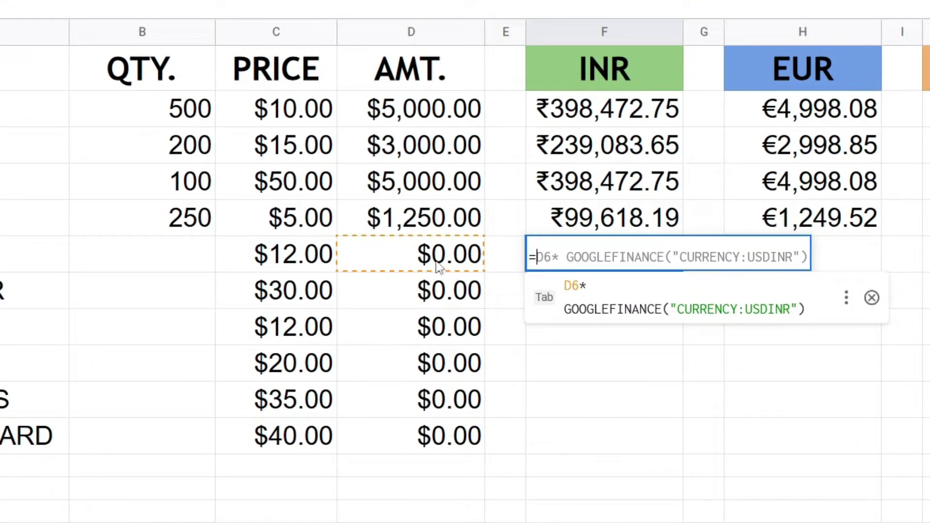
pyautogui.click(436, 264)
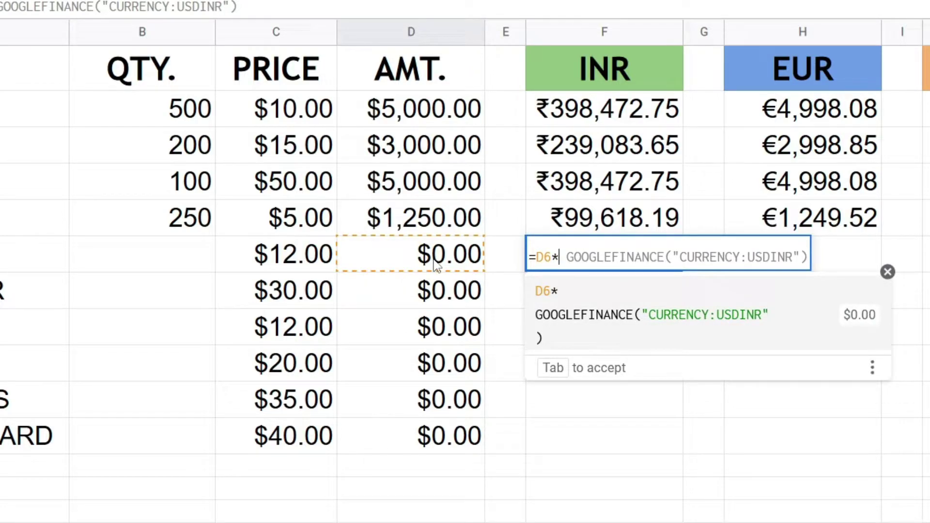
pyautogui.write('go')
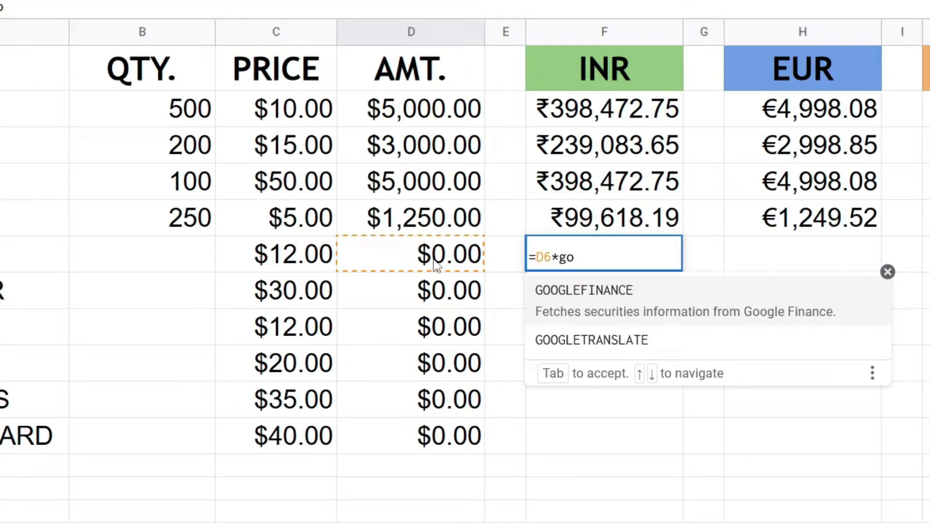
pyautogui.write('ogle')
pyautogui.press('Tab')
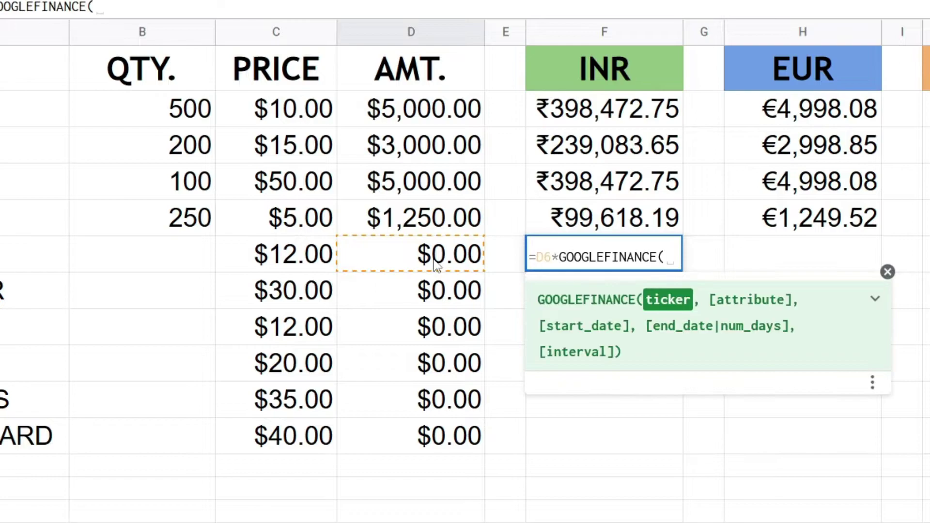
pyautogui.write('"CU')
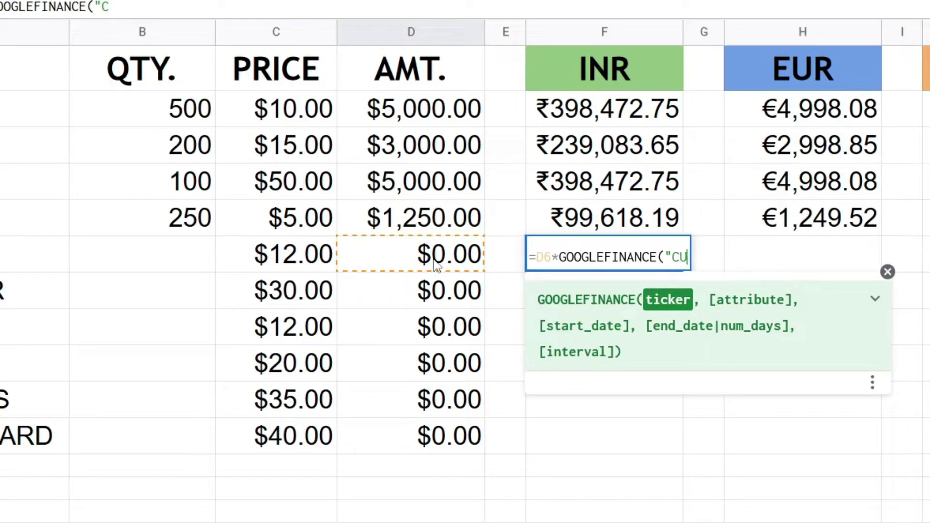
pyautogui.write('RRENCY')
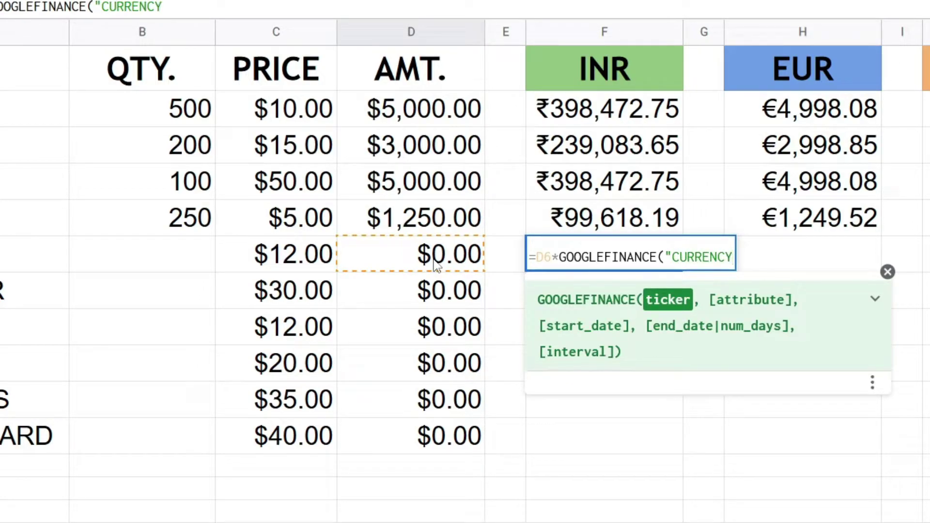
pyautogui.write(':U')
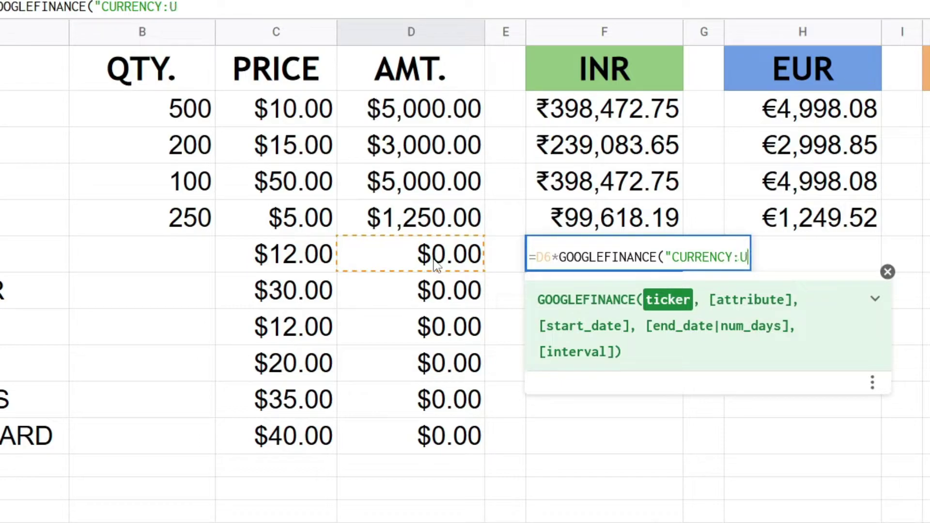
pyautogui.write('SDINR')
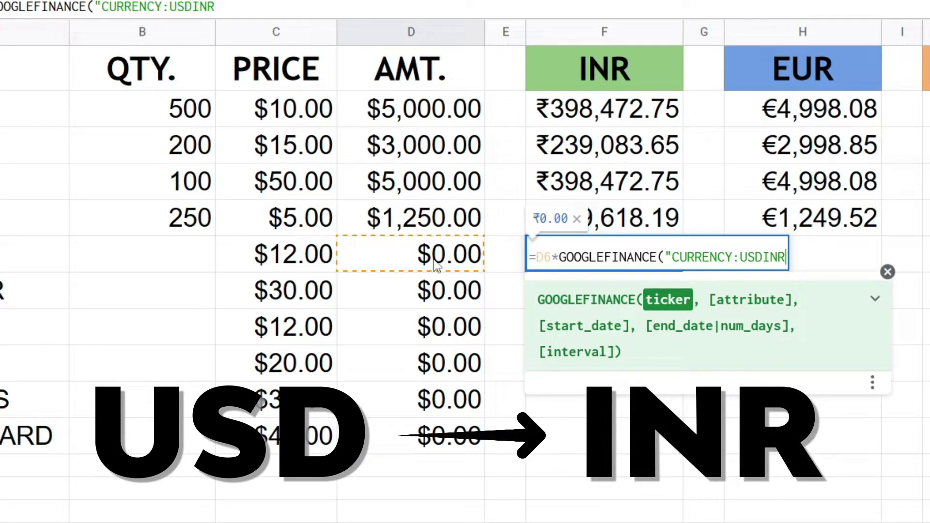
pyautogui.write('"')
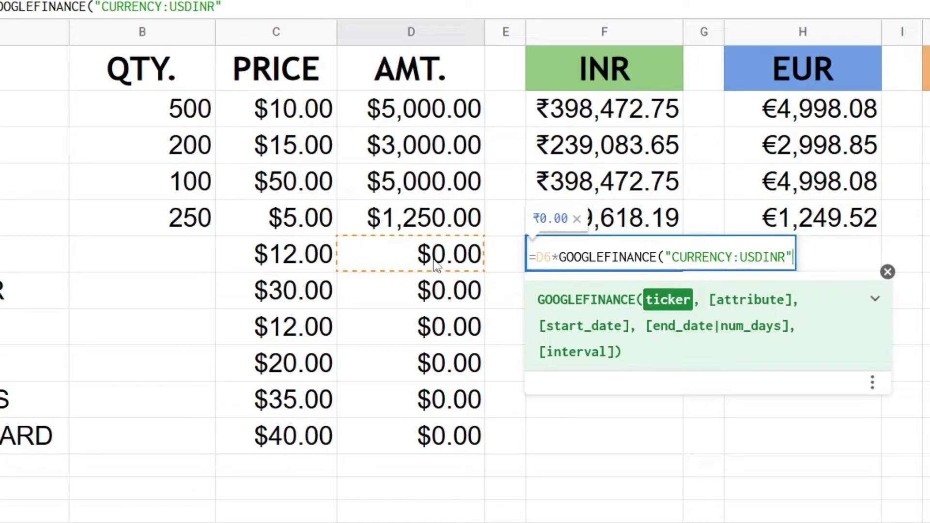
pyautogui.write(')')
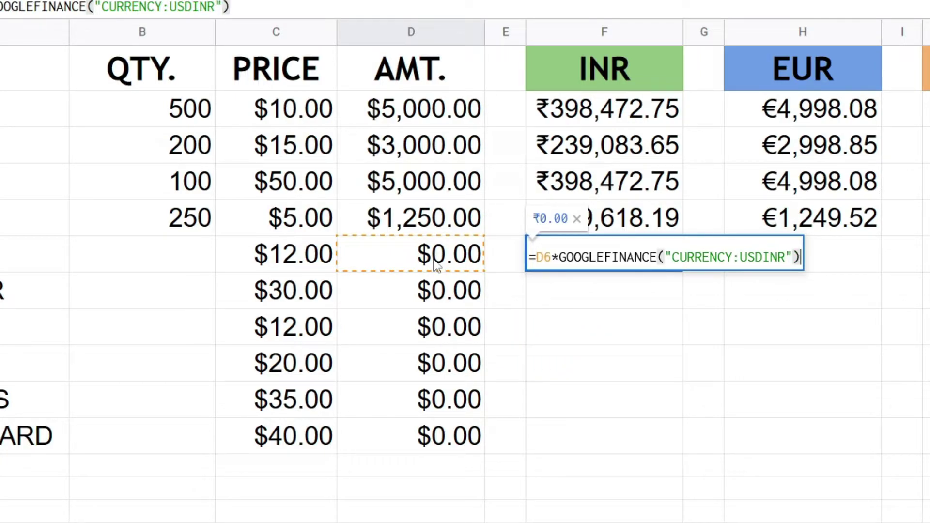
pyautogui.press('Return')
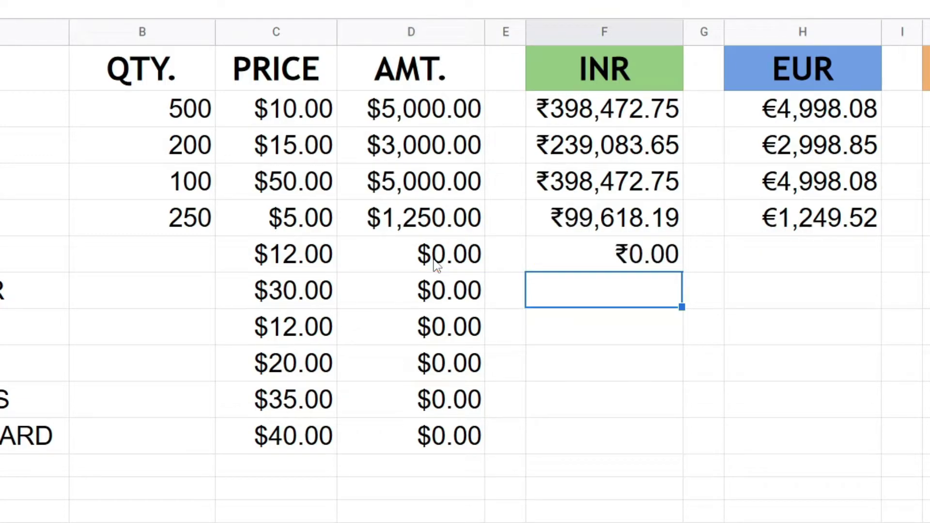
# Set KEYBOARD's quantity to 50 in B6, making the amount $600.00 and INR about ₹47,817
pyautogui.click(196, 261)
pyautogui.write('50')
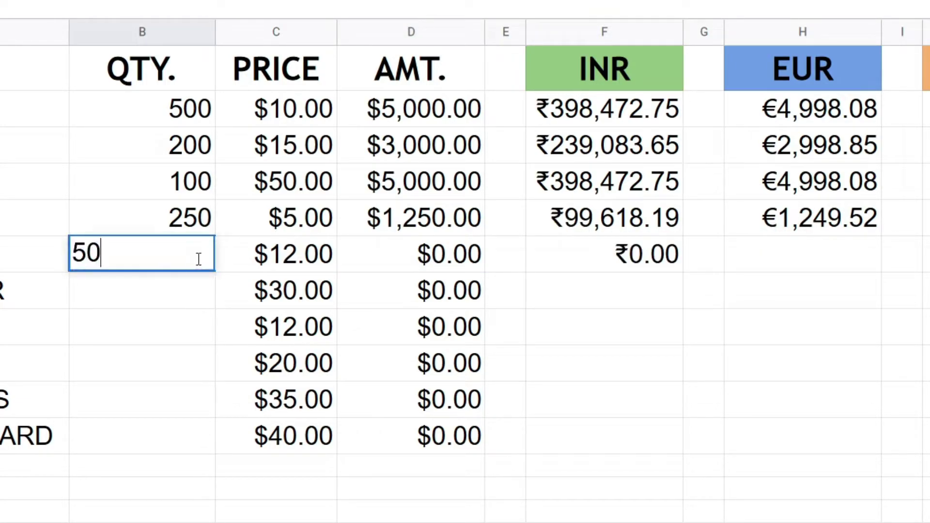
pyautogui.press('Return')
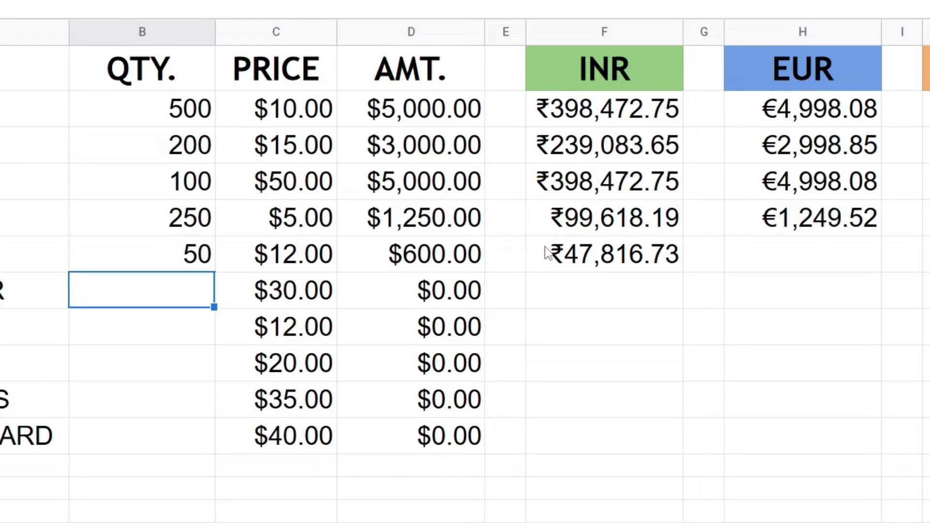
pyautogui.click(547, 252)
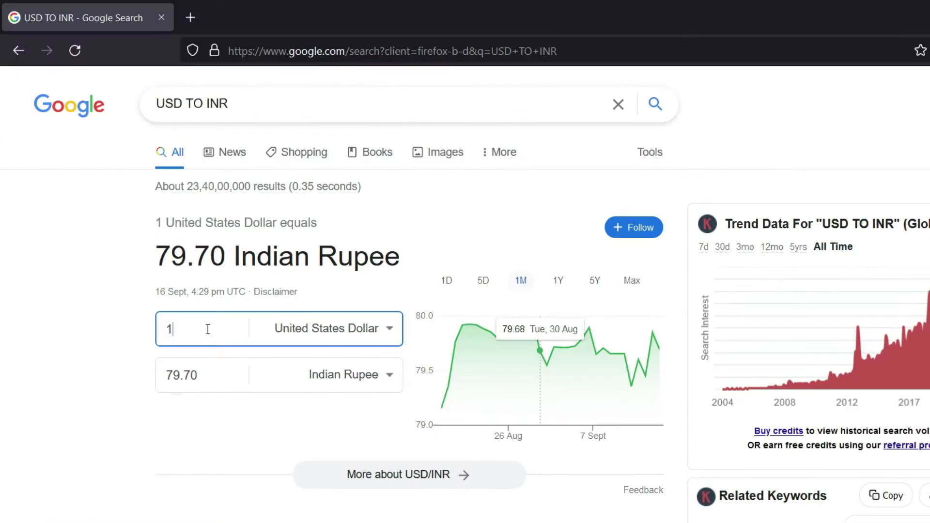
# Convert 600 US dollars in Google's USD to INR converter, confirming 47817.42 rupees
pyautogui.moveTo(208, 329); pyautogui.dragTo(169, 329)
pyautogui.write('600')
pyautogui.click(127, 369)
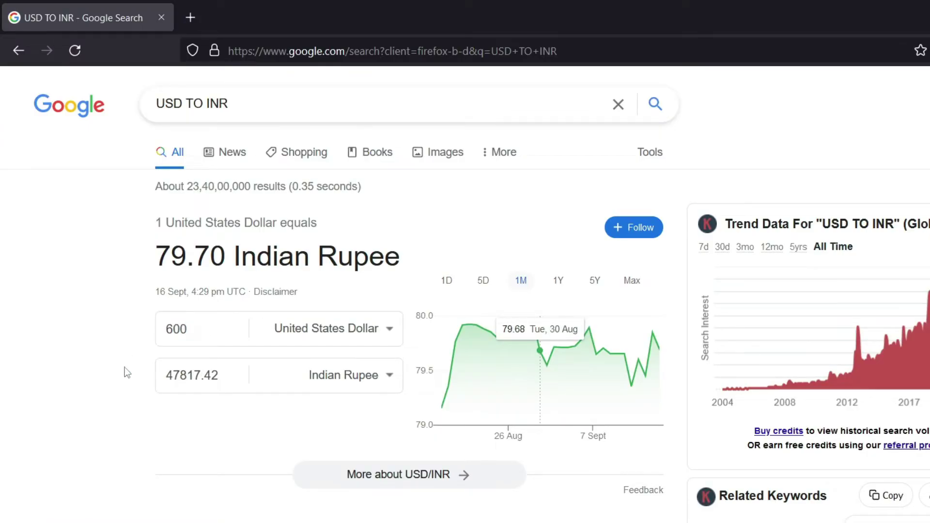
pyautogui.moveTo(235, 385); pyautogui.dragTo(156, 384)
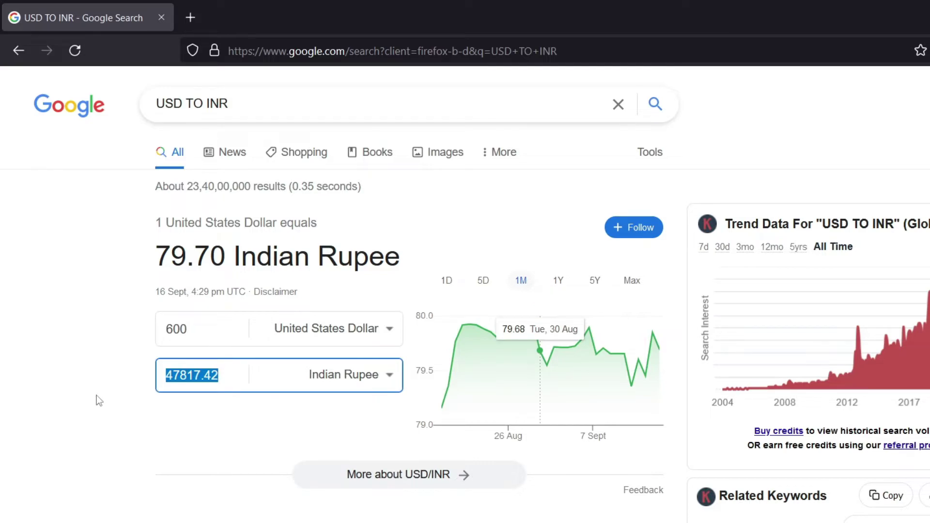
pyautogui.click(109, 376)
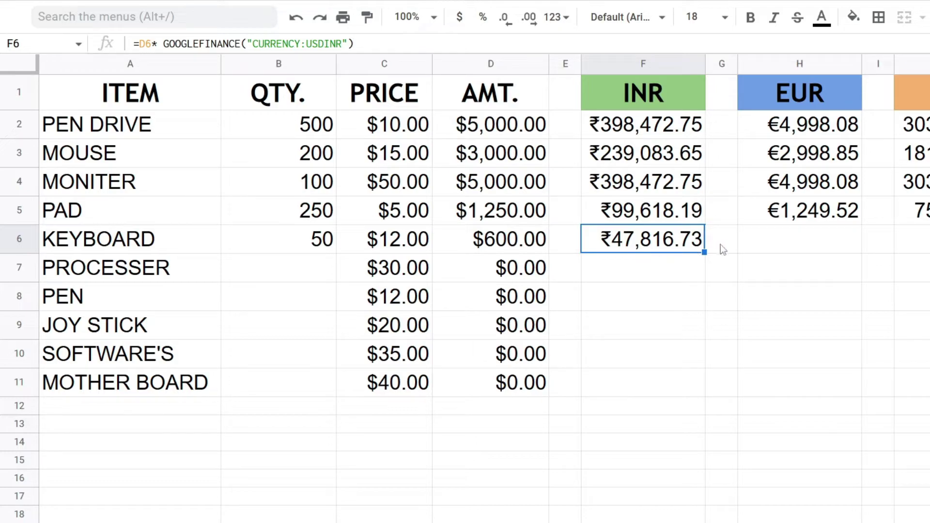
# Enter =D6*GOOGLEFINANCE("CURRENCY:USDEUR") in H6, converting KEYBOARD's $600.00 to €599.83
pyautogui.click(753, 243)
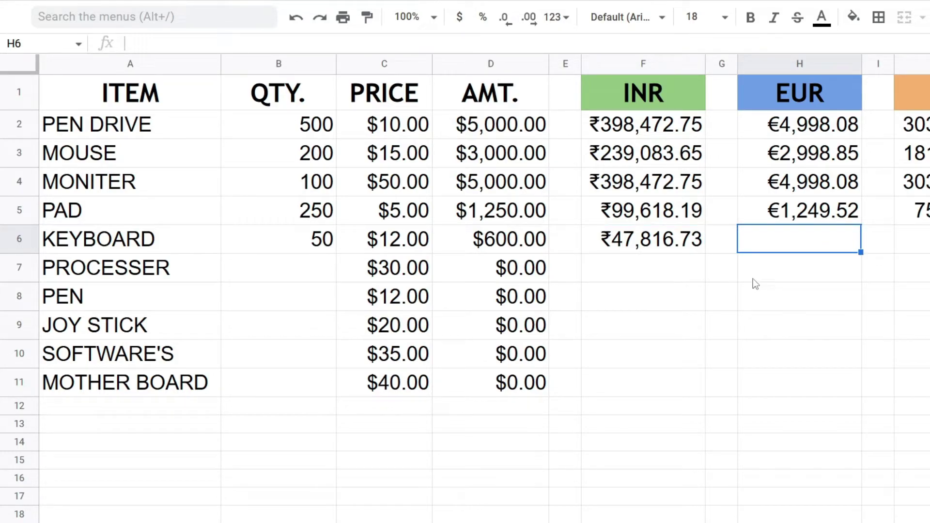
pyautogui.write('=')
pyautogui.press('Left')
pyautogui.press('Left')
pyautogui.press('Left')
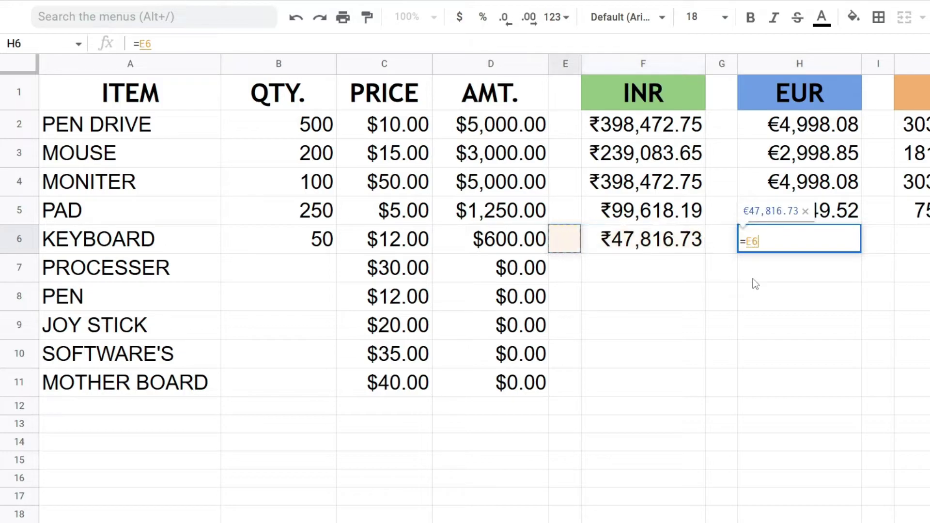
pyautogui.press('Left')
pyautogui.write('*')
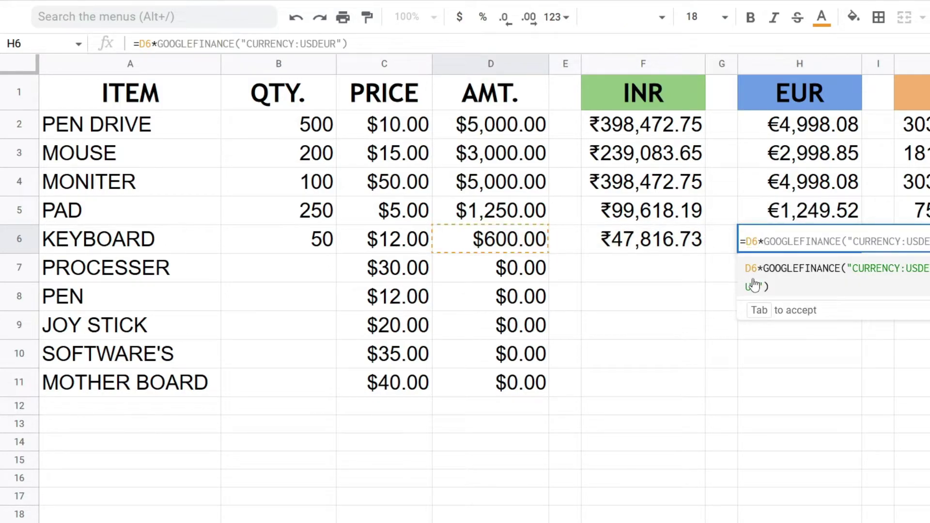
pyautogui.write('GOOGL')
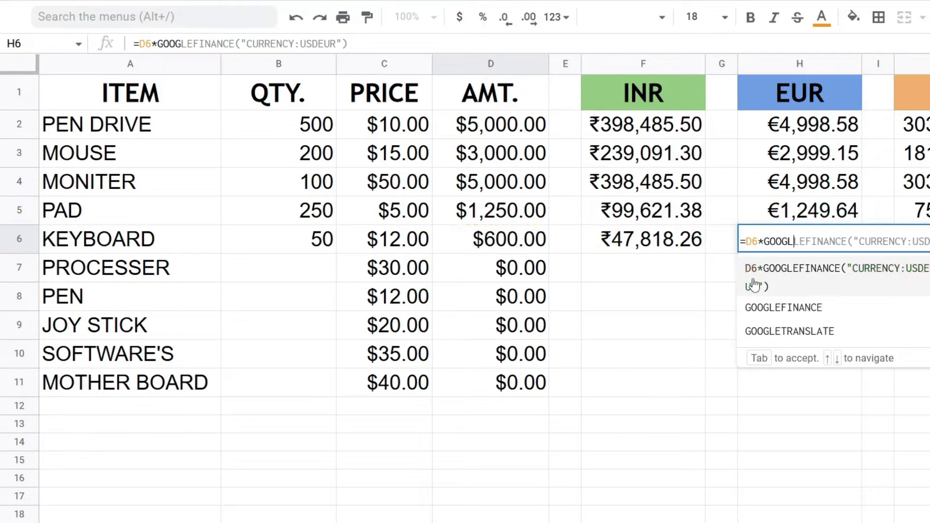
pyautogui.write('EFINANCE')
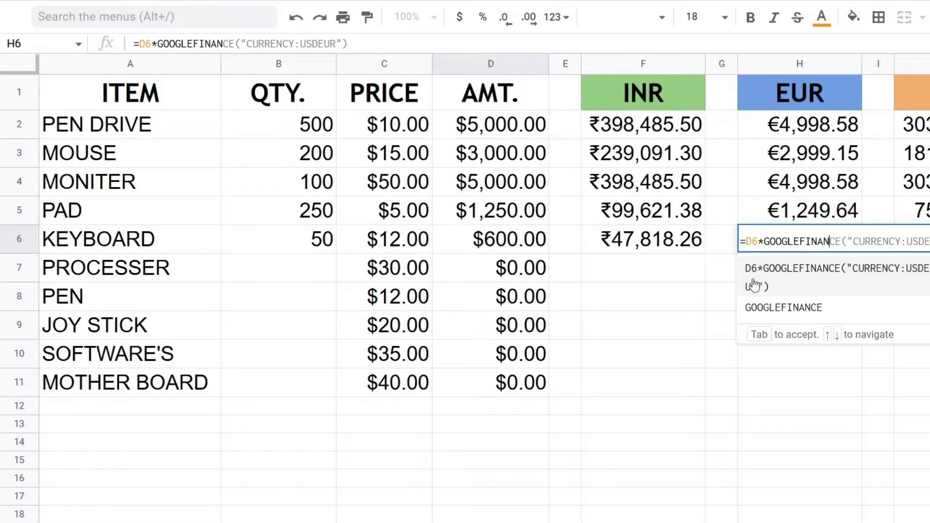
pyautogui.write('(')
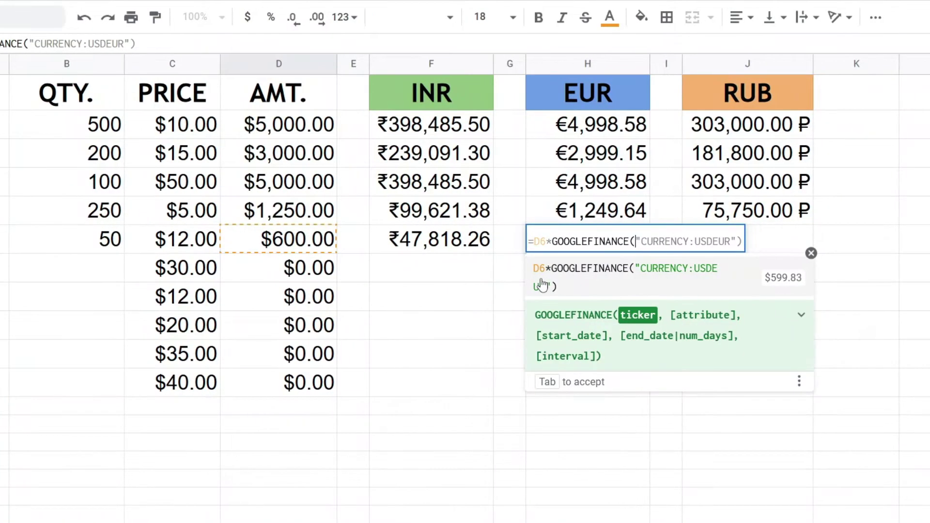
pyautogui.write('"CURRENCY')
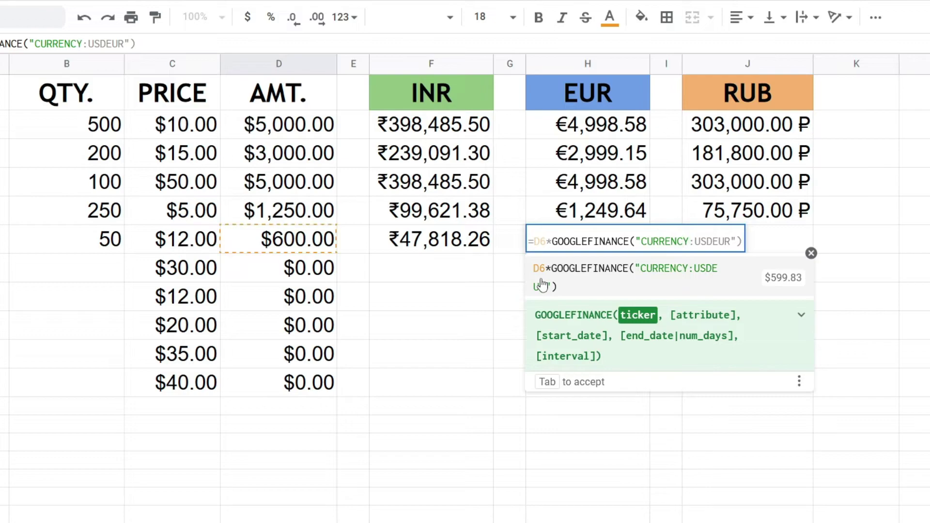
pyautogui.write(':USDEUR")')
pyautogui.press('Left')
pyautogui.press('Left')
pyautogui.press('Left')
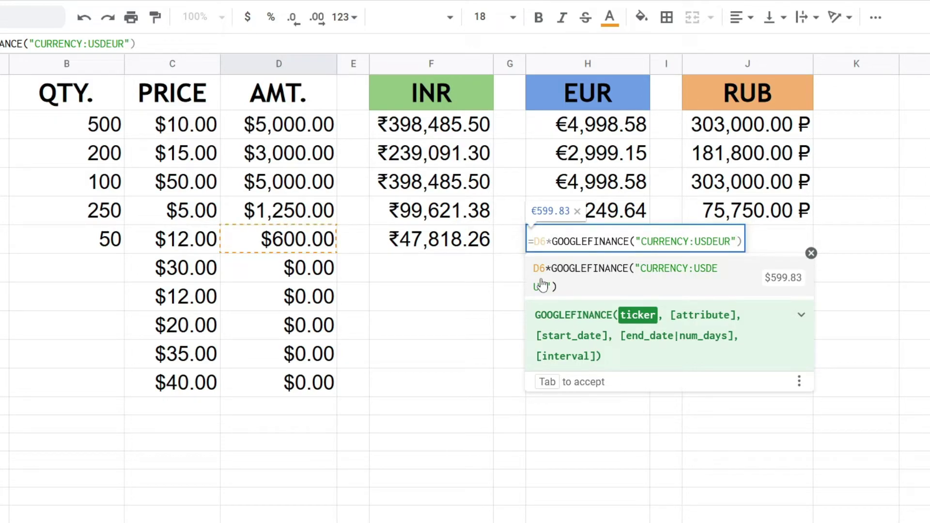
pyautogui.click(542, 285)
pyautogui.press('Return')
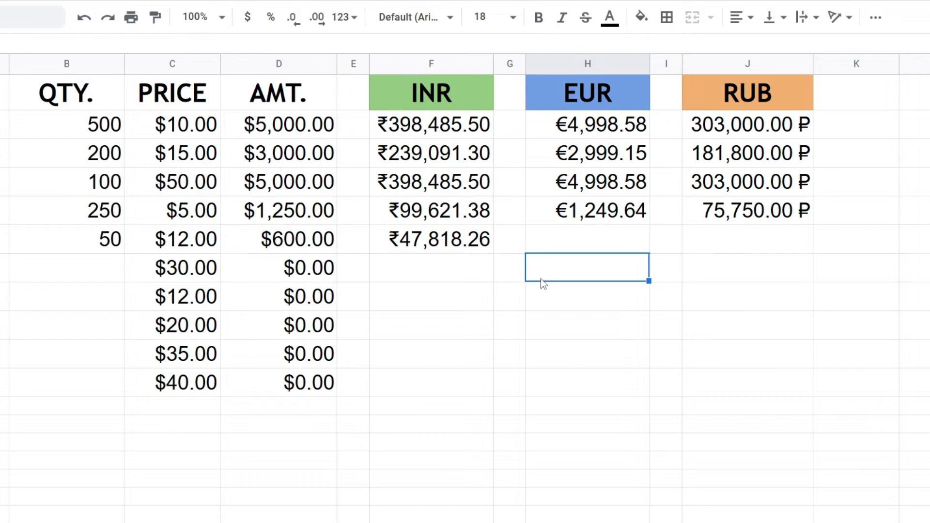
pyautogui.press('Up')
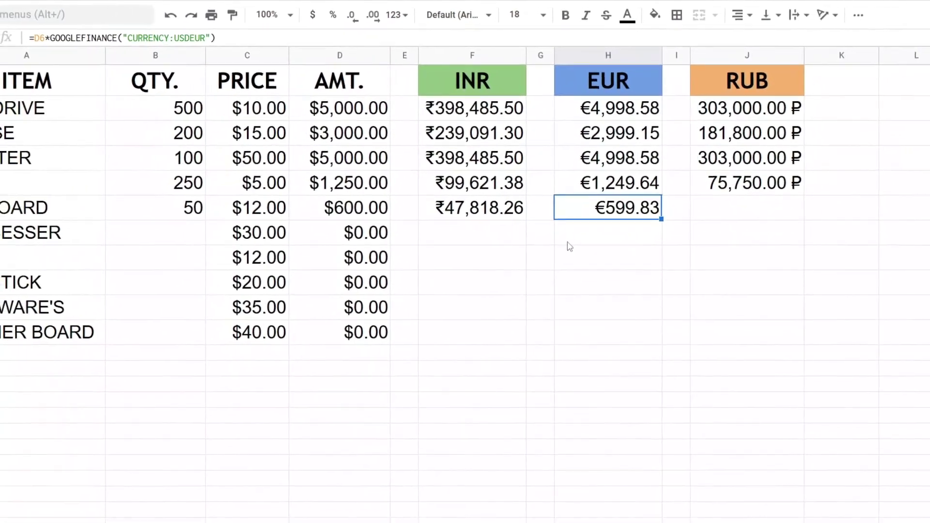
pyautogui.press('Right')
pyautogui.press('Right')
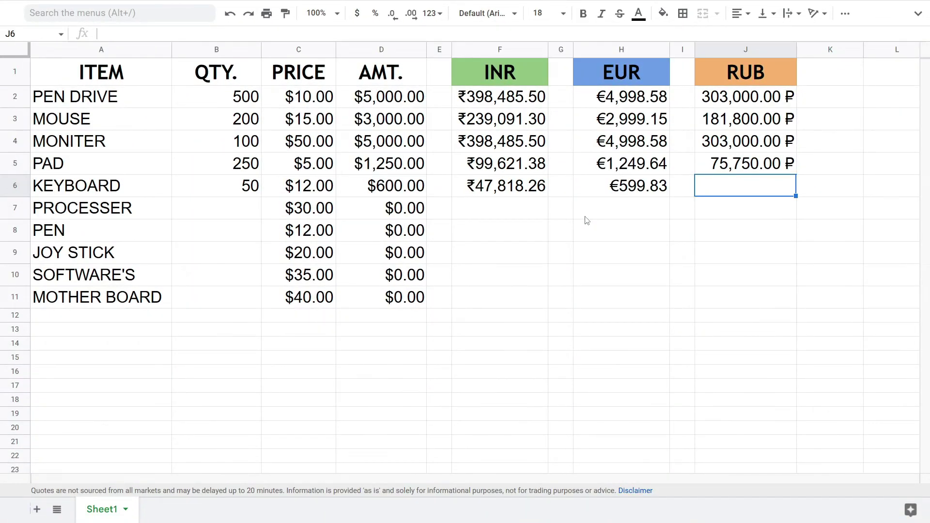
# Type =D6*GOOGLEFINANCE("CURRENCY:USDRUB") into J6 for KEYBOARD's RUB conversion
pyautogui.write('=D6*GOOGLEFINANCE("CURRENCY:USDRUB")')
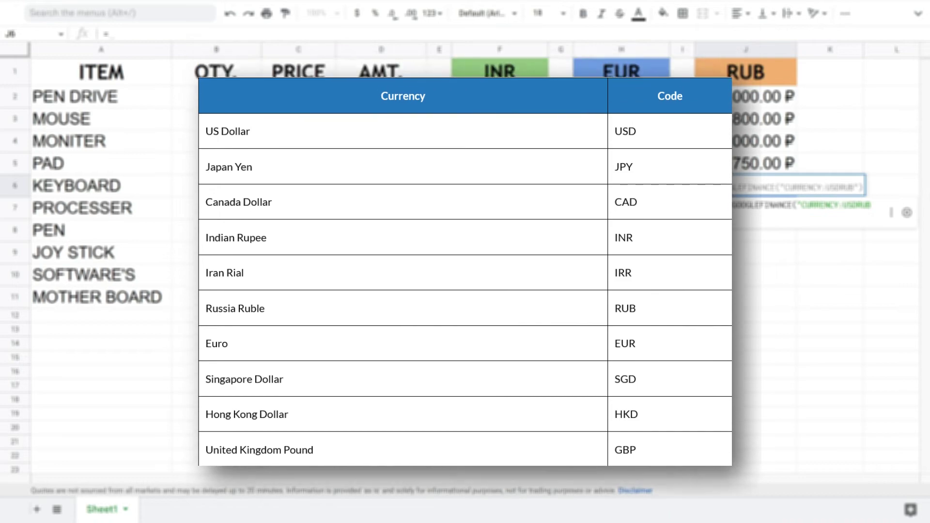